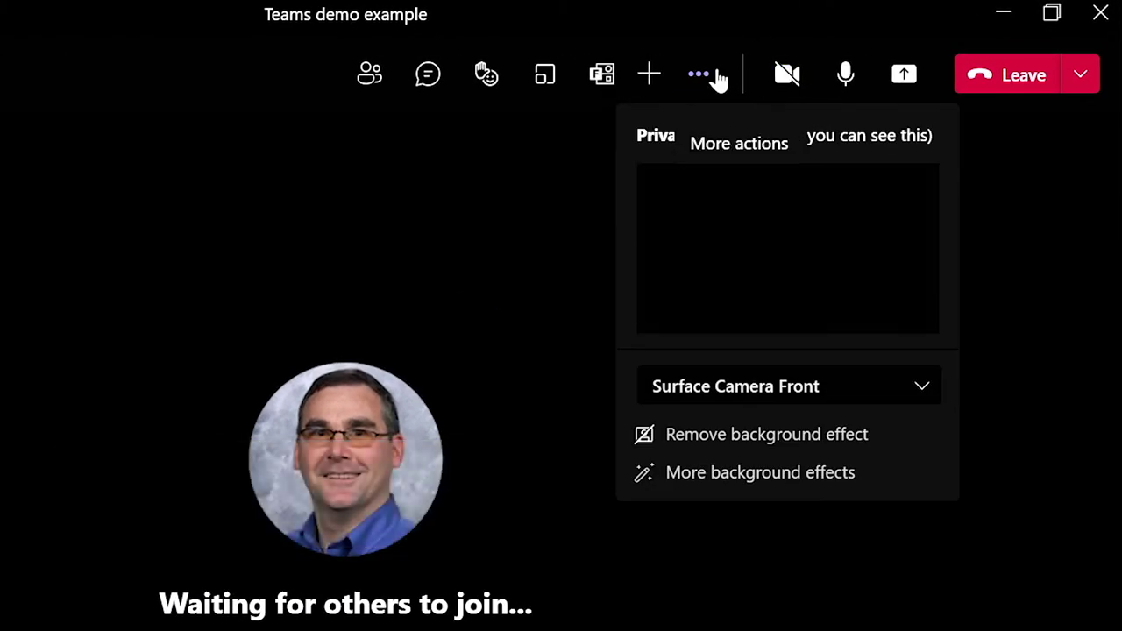
# Turn on the camera in the Teams demo example meeting.
pyautogui.click(696, 80)
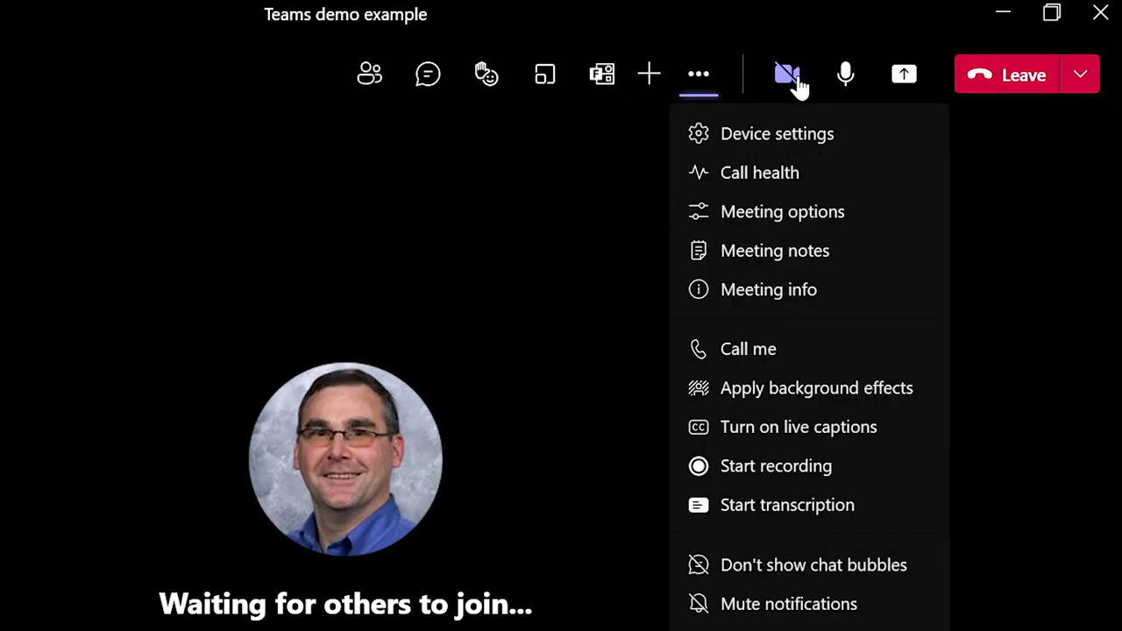
pyautogui.click(592, 175)
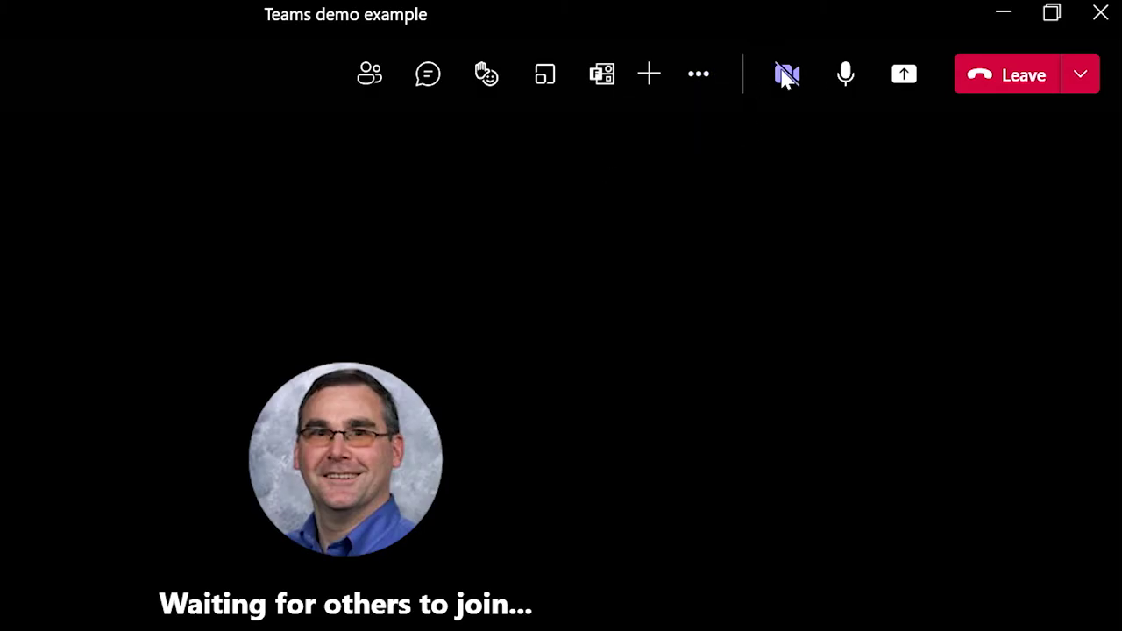
pyautogui.click(785, 77)
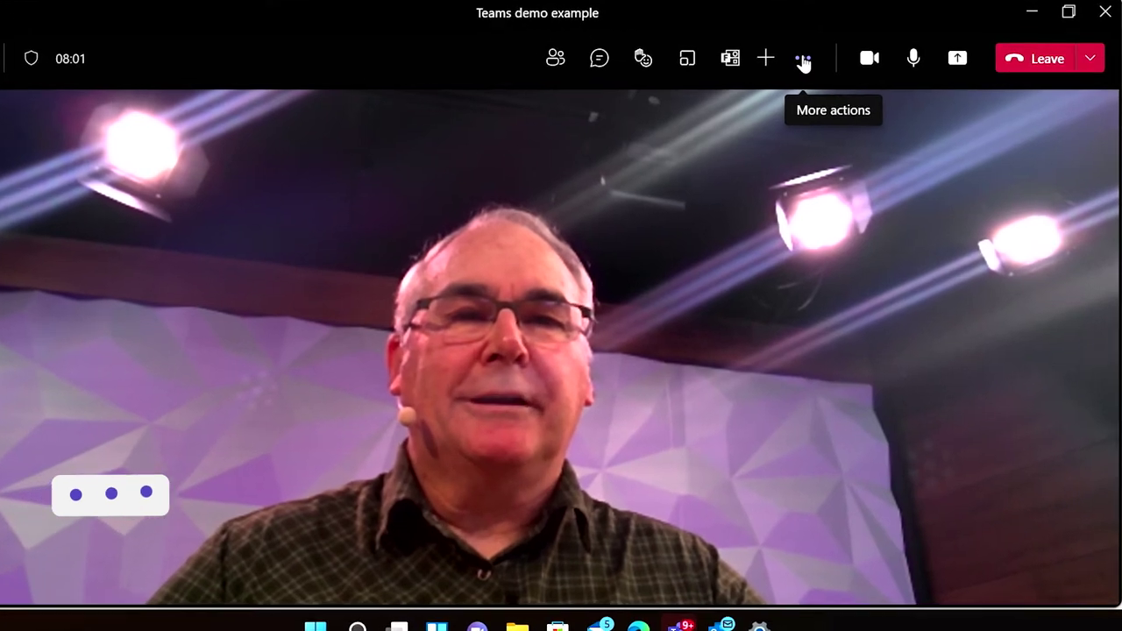
# Apply the Blur background effect to the video and close the background settings.
pyautogui.click(815, 63)
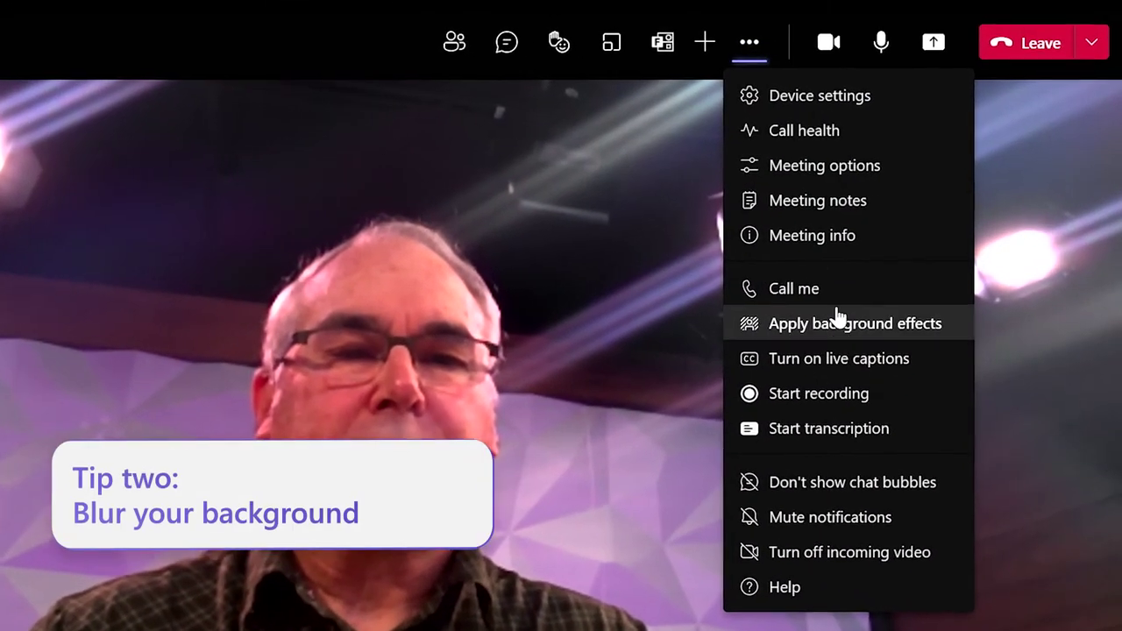
pyautogui.click(862, 306)
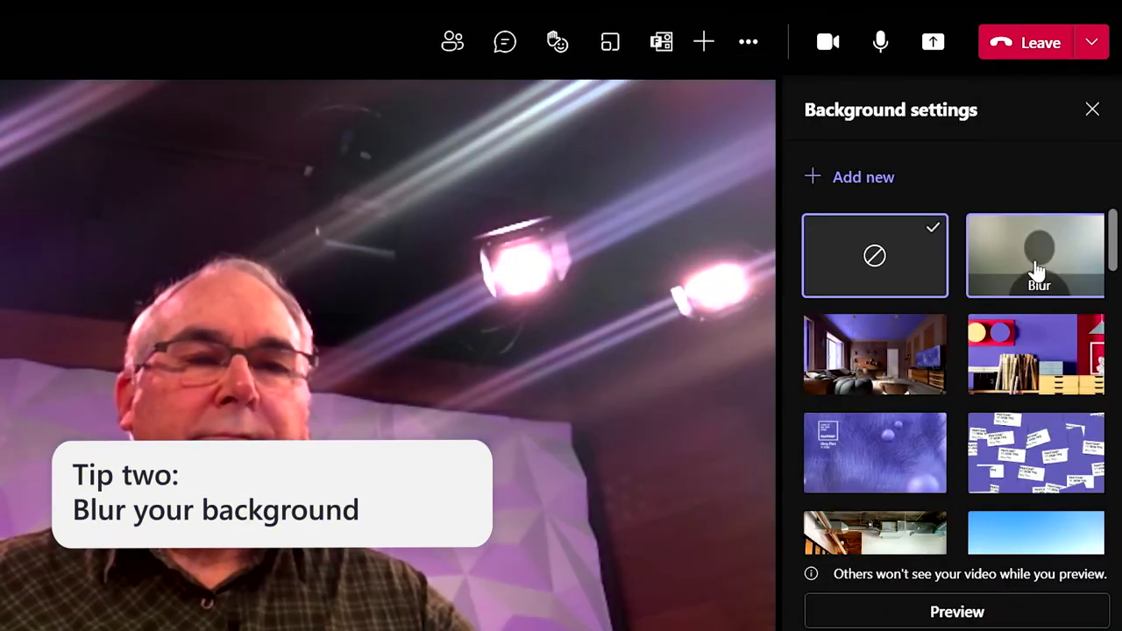
pyautogui.click(1035, 265)
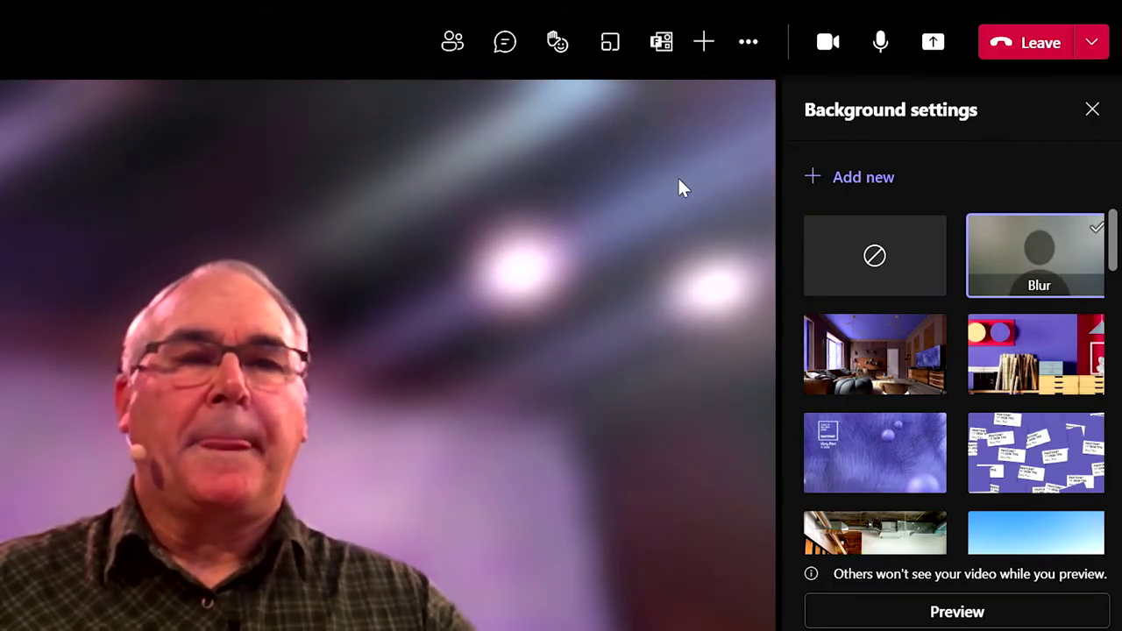
pyautogui.click(1092, 112)
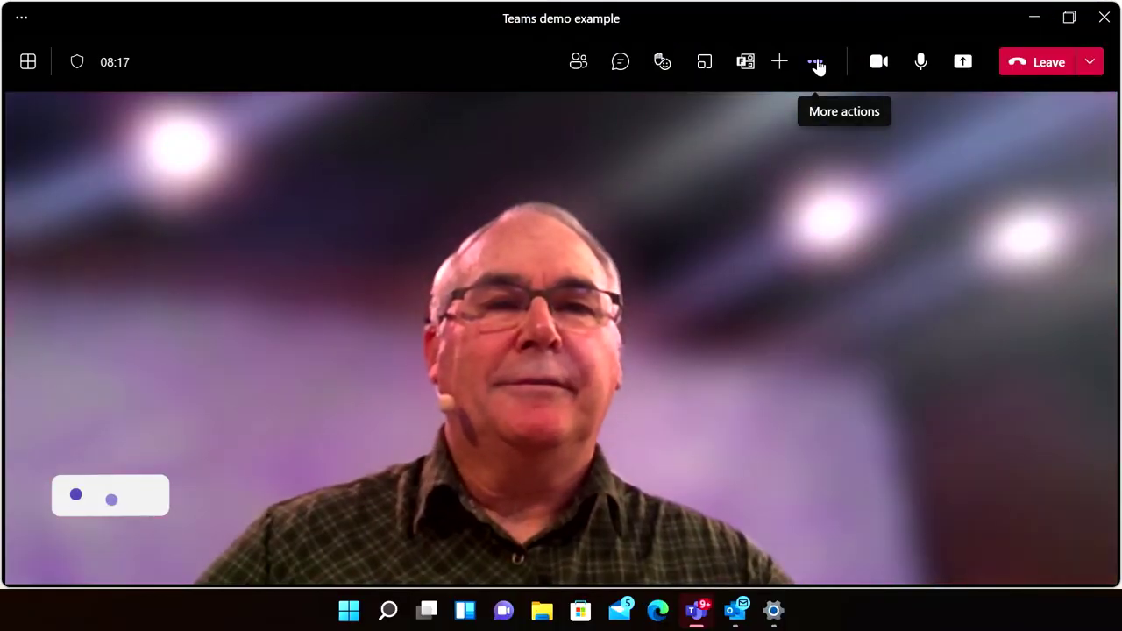
# Share the 2-10-2022 Team Meeting presentation in the meeting through PowerPoint Live.
pyautogui.click(965, 68)
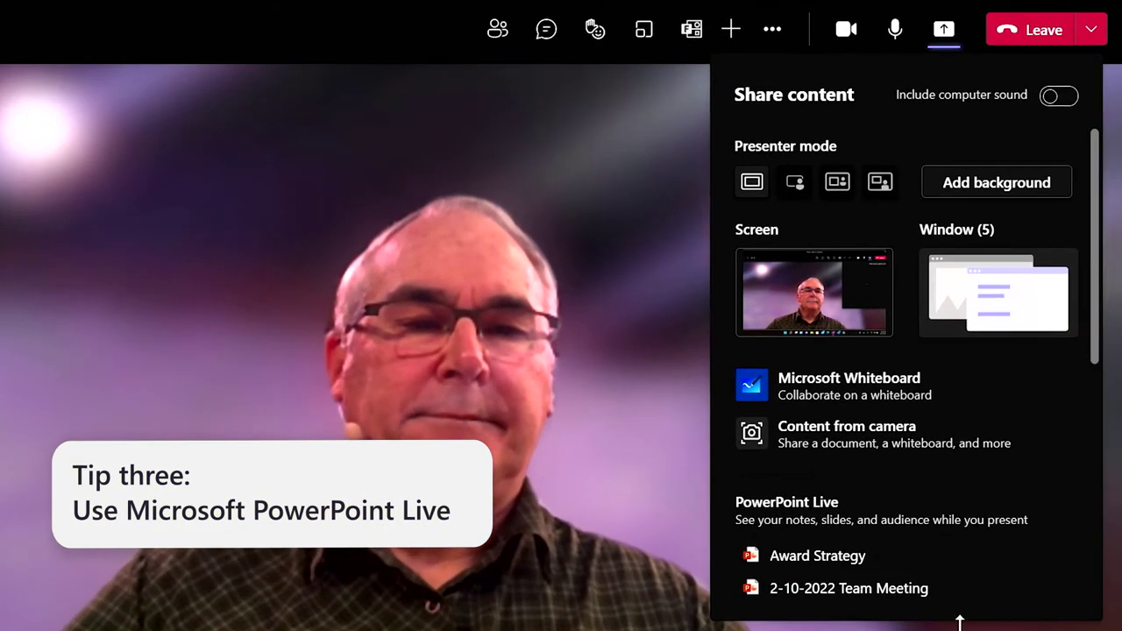
pyautogui.moveTo(1091, 279); pyautogui.dragTo(1115, 428)
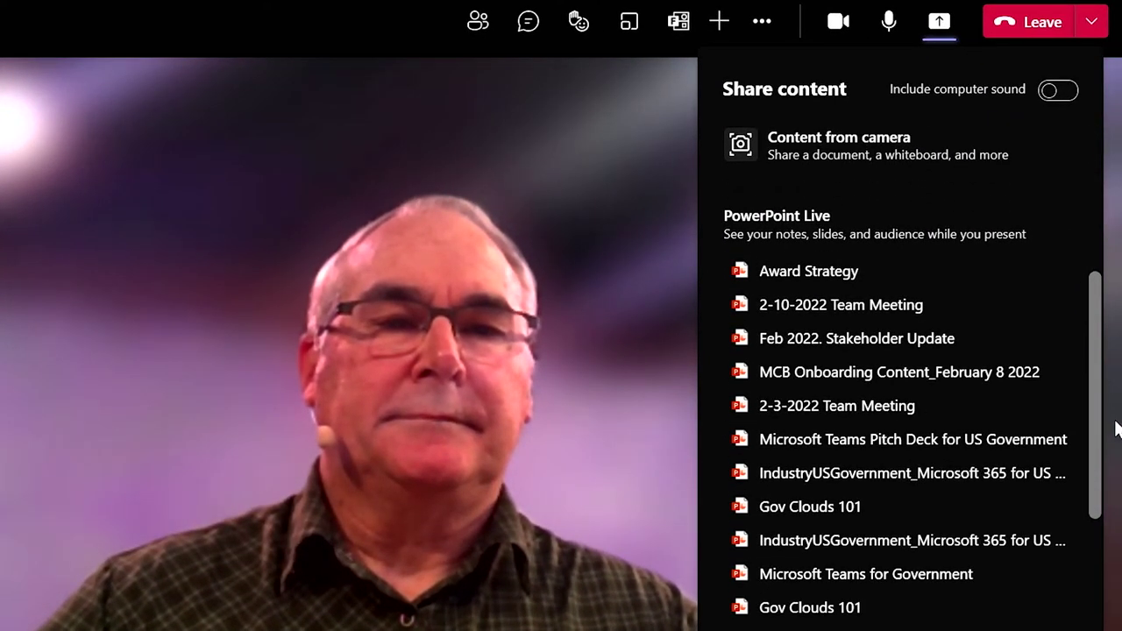
pyautogui.click(780, 306)
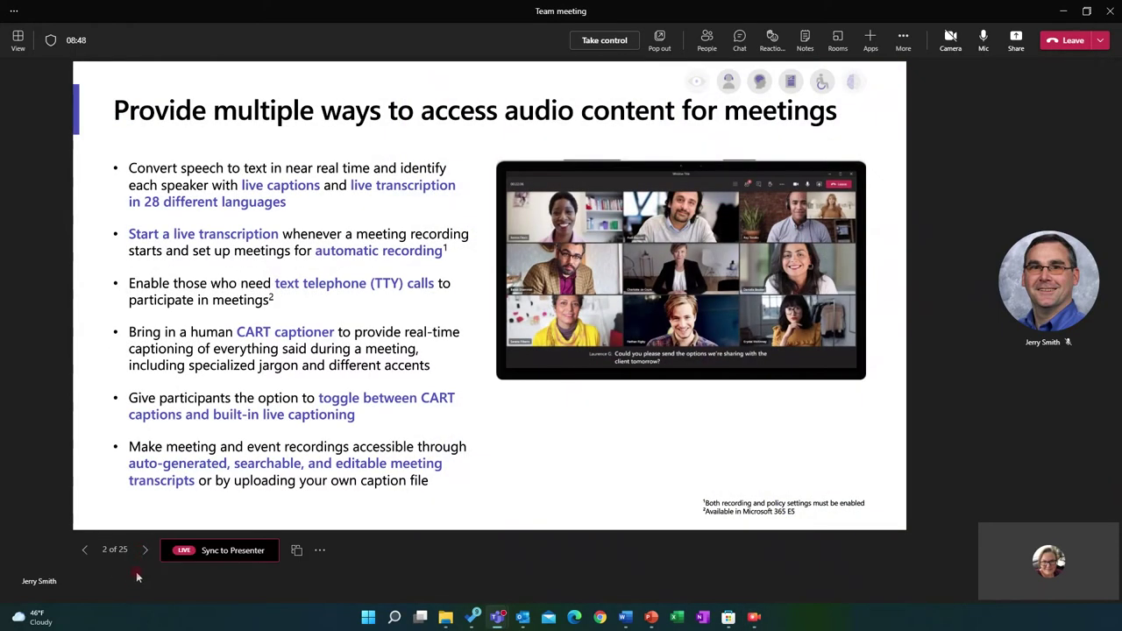
# Sync the shared slides back to the presenter and view them in high contrast.
pyautogui.click(223, 552)
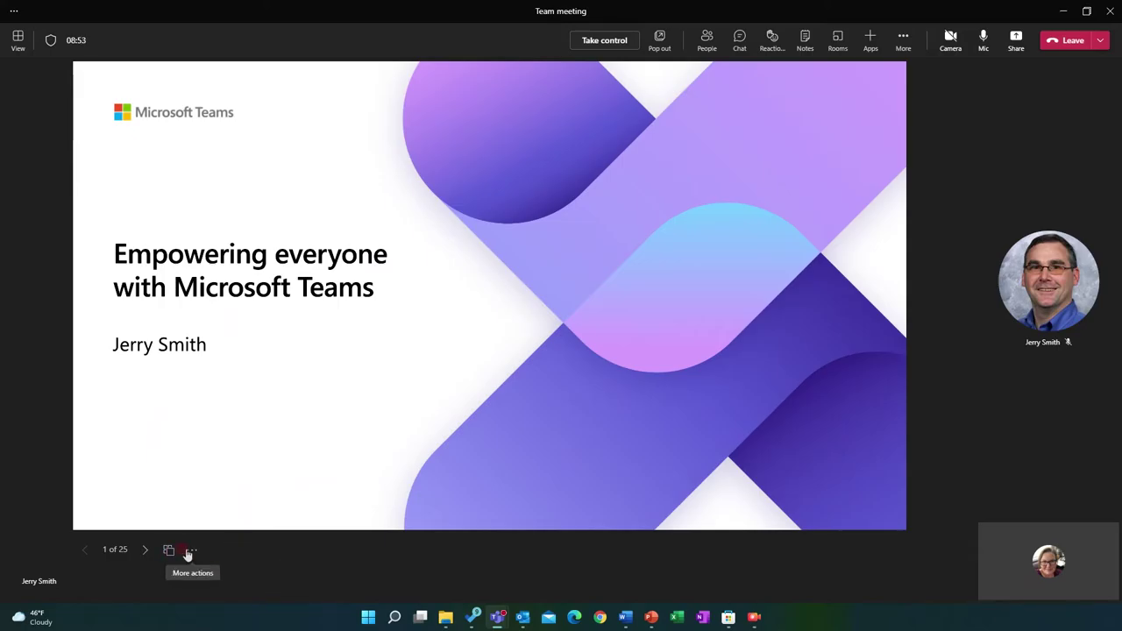
pyautogui.click(188, 551)
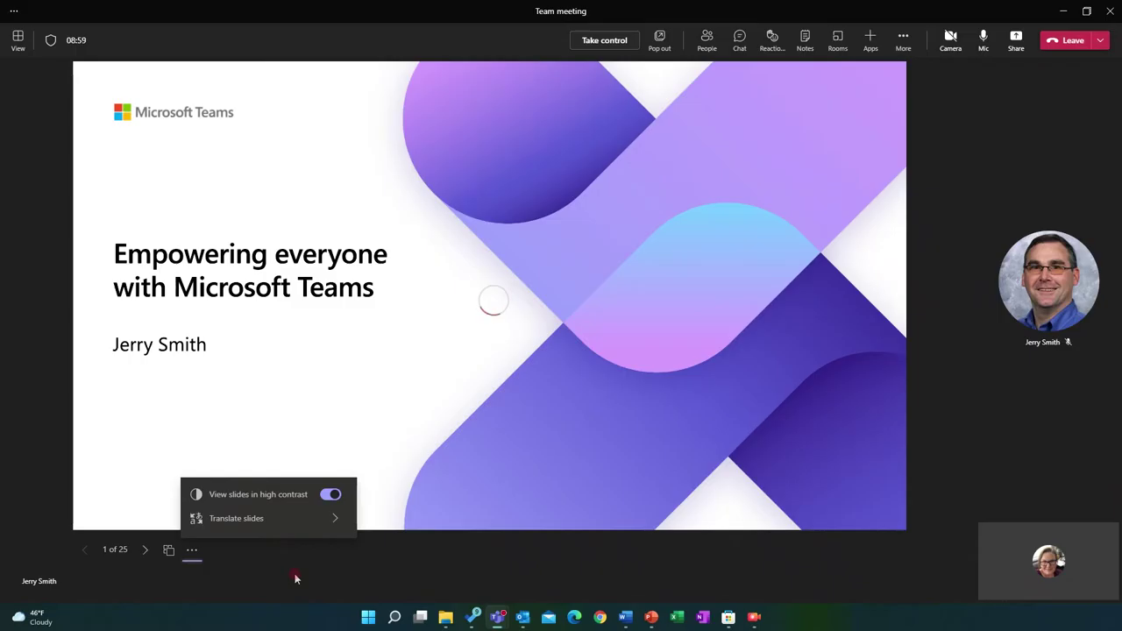
# Translate the shared slides into Español.
pyautogui.moveTo(262, 524)
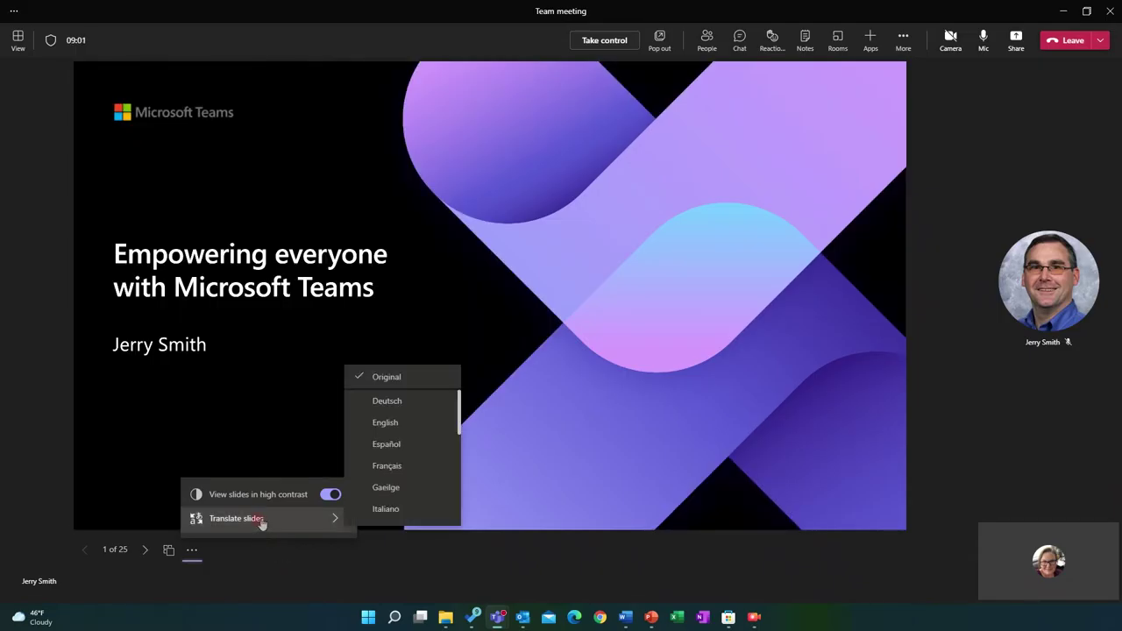
pyautogui.click(387, 444)
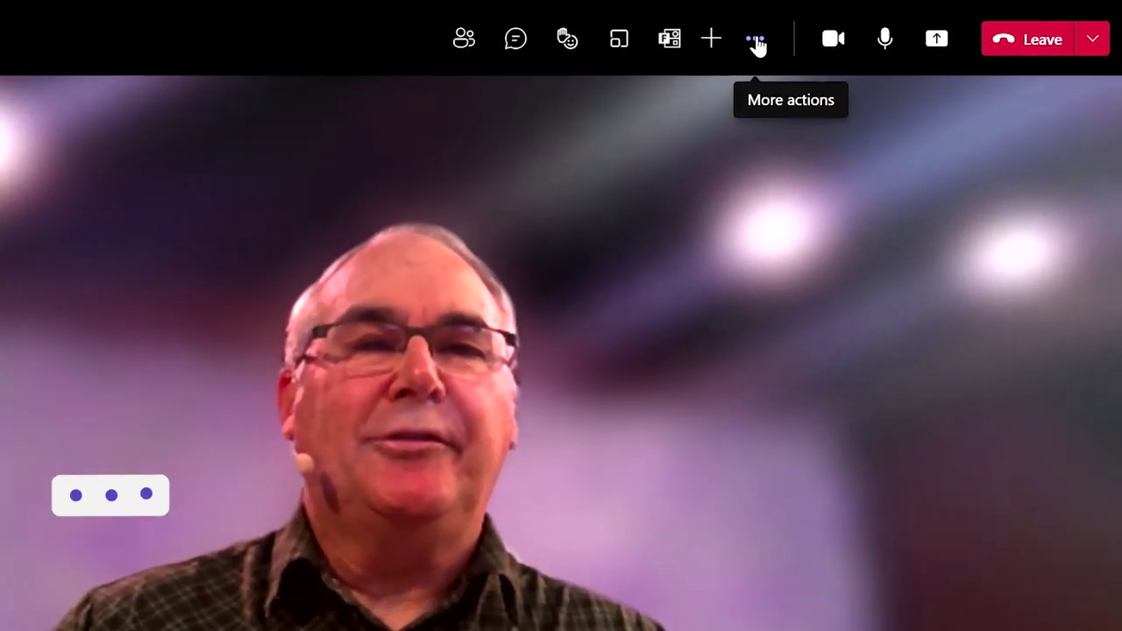
# Turn on live captions for the meeting and switch them off again.
pyautogui.click(809, 60)
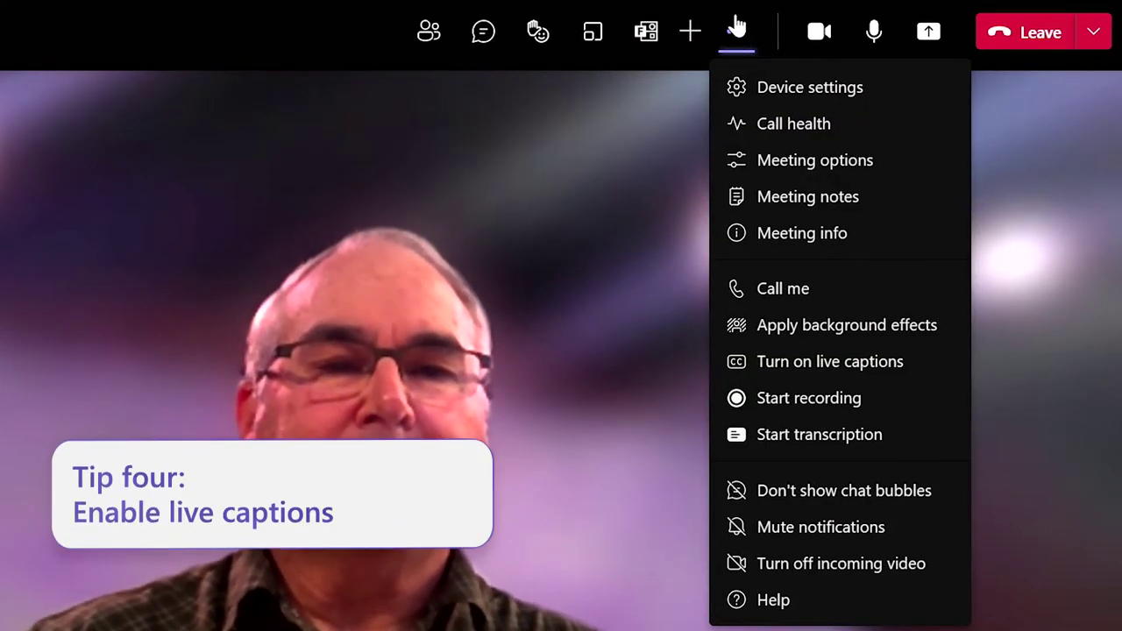
pyautogui.click(789, 360)
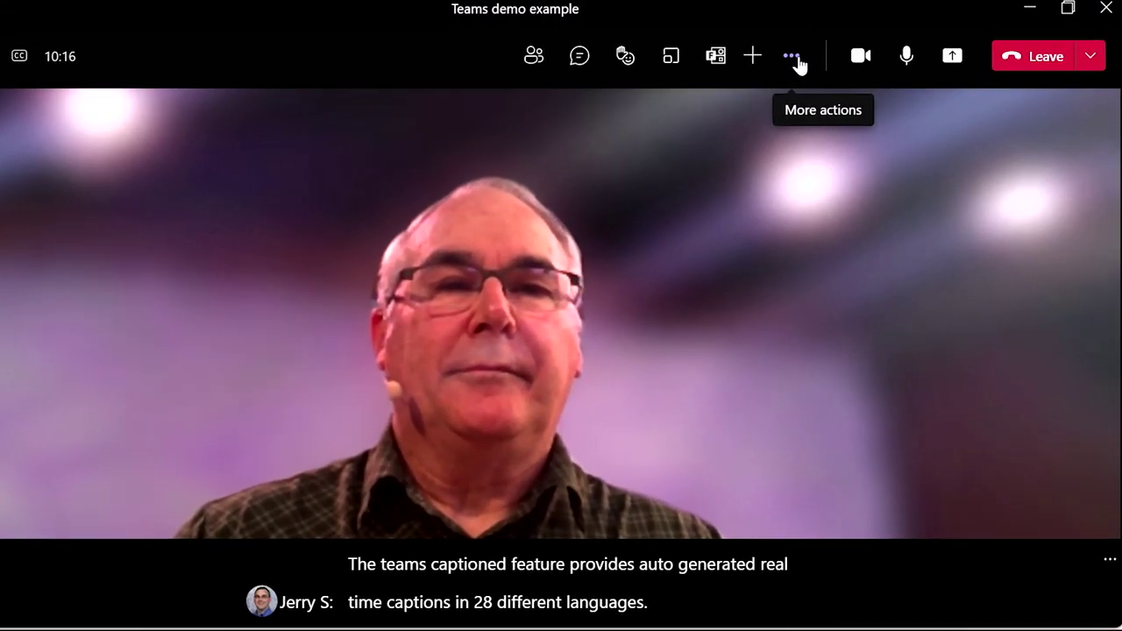
pyautogui.click(816, 63)
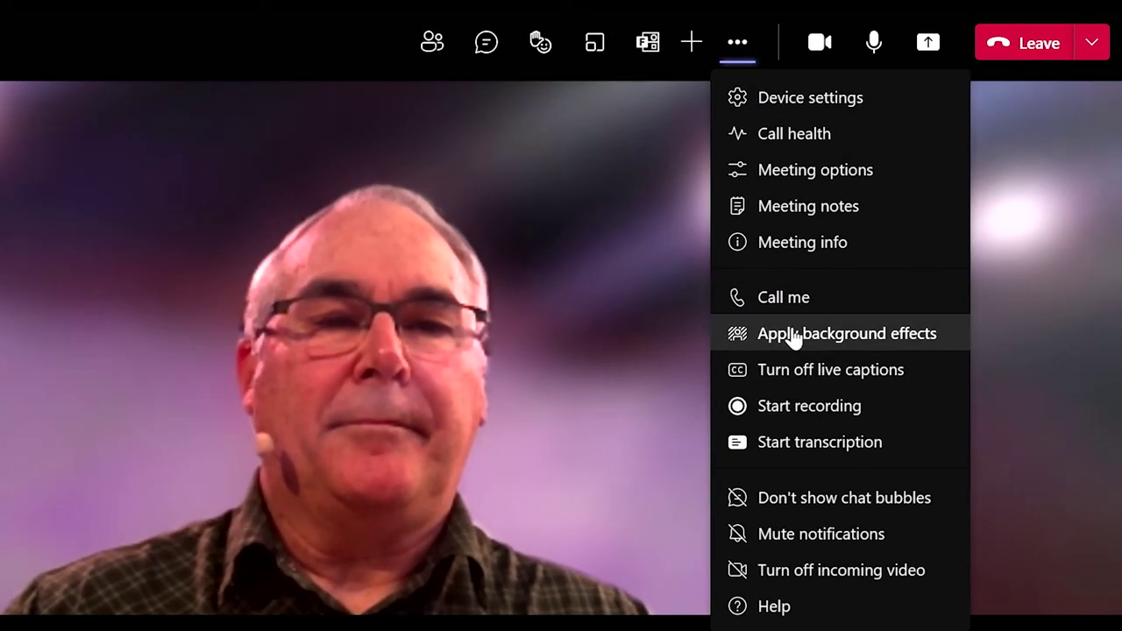
pyautogui.click(821, 372)
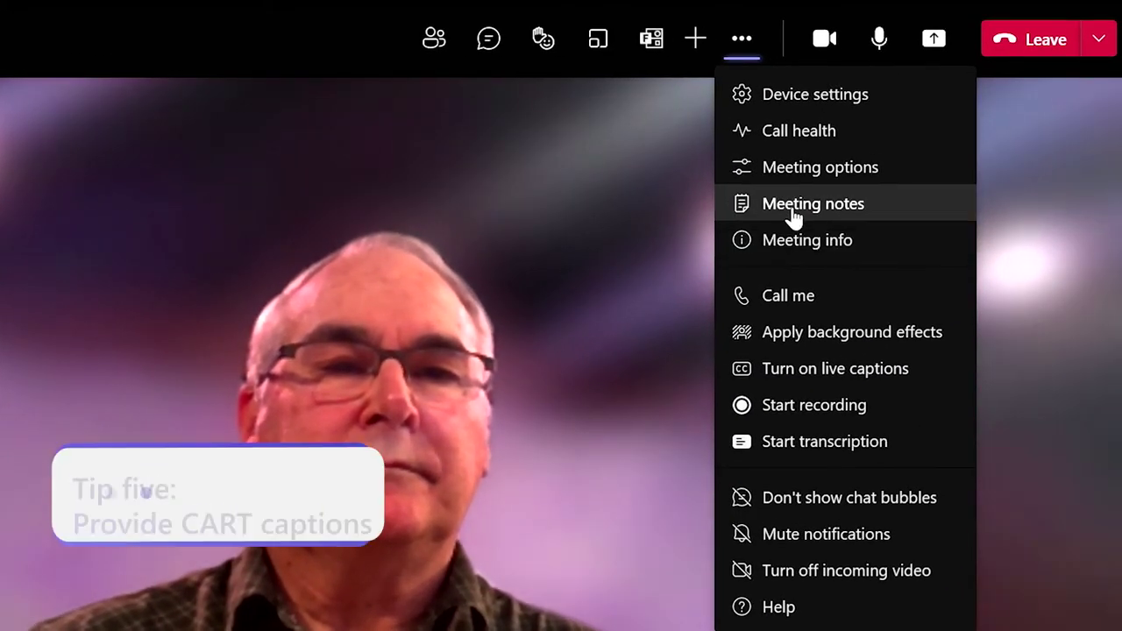
# Enable Provide CART Captions in the meeting options, save the change and close the options.
pyautogui.click(793, 175)
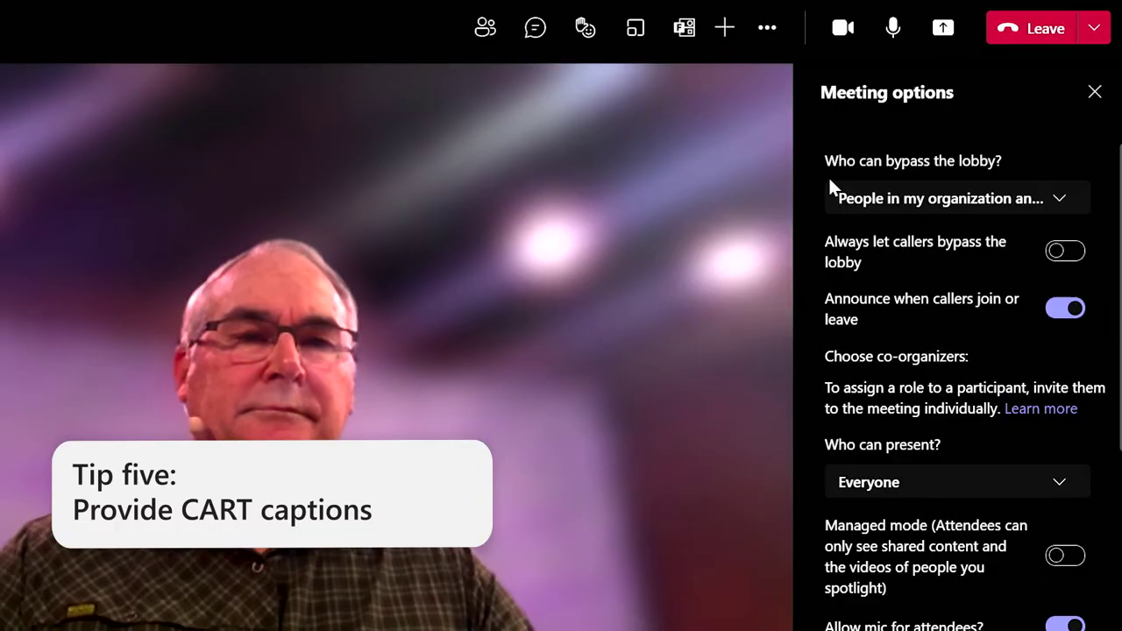
pyautogui.scroll(-3, 1109, 298)
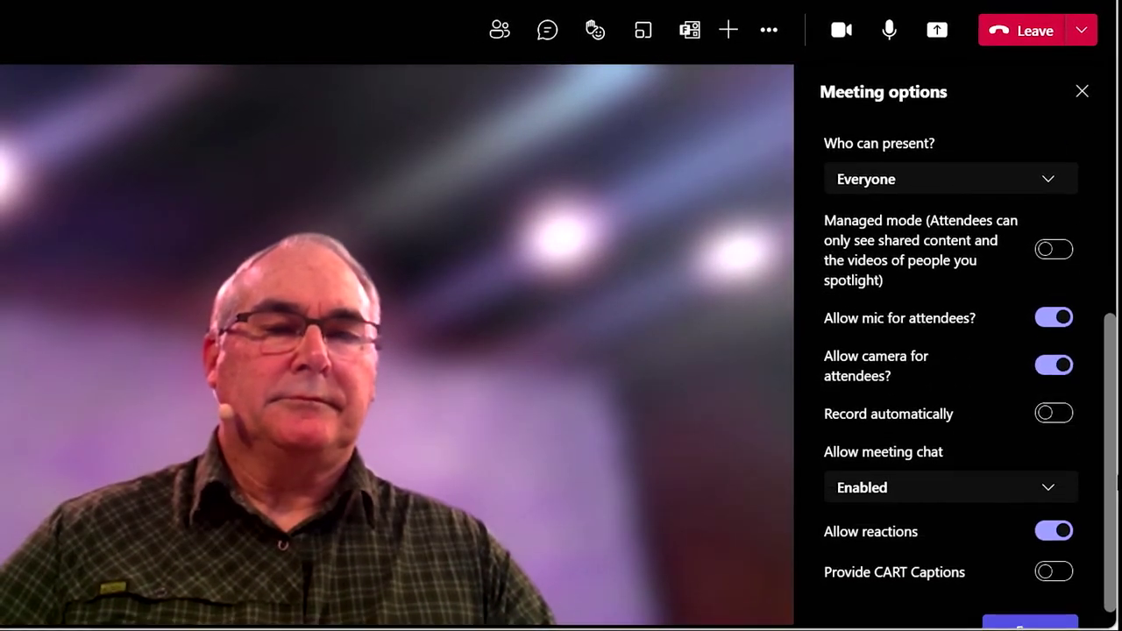
pyautogui.scroll(-1, 1008, 438)
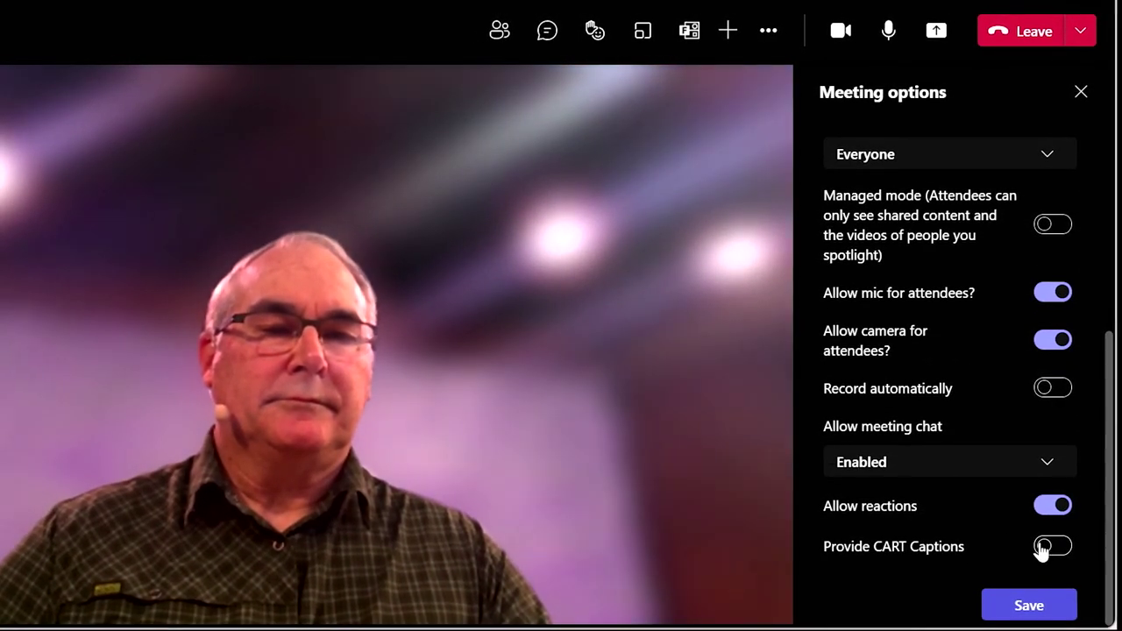
pyautogui.click(1049, 547)
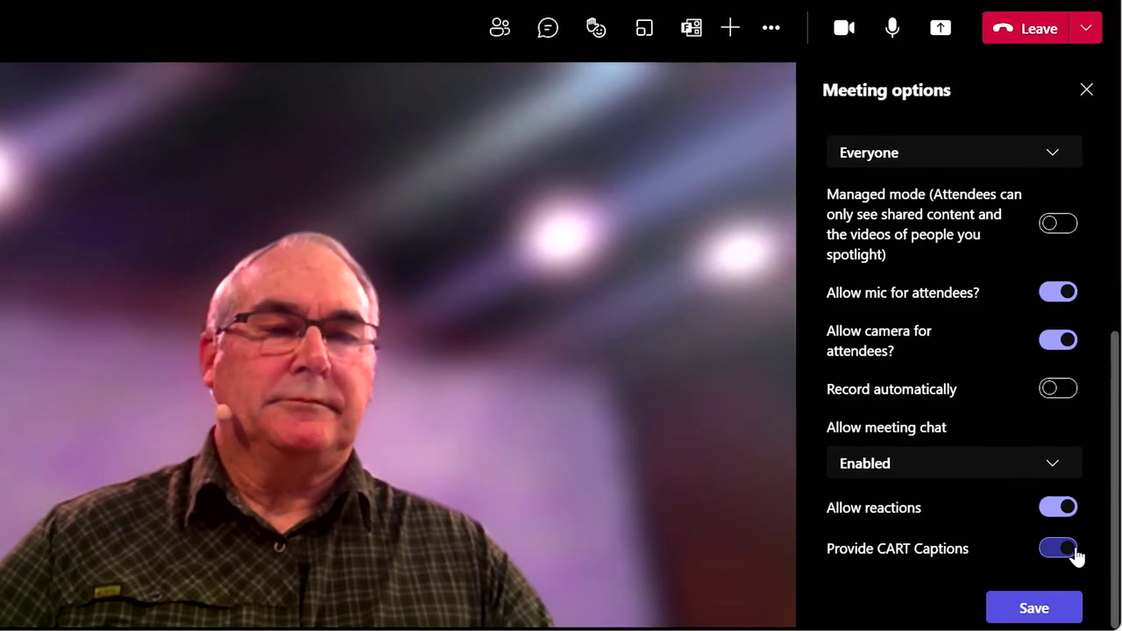
pyautogui.click(1036, 609)
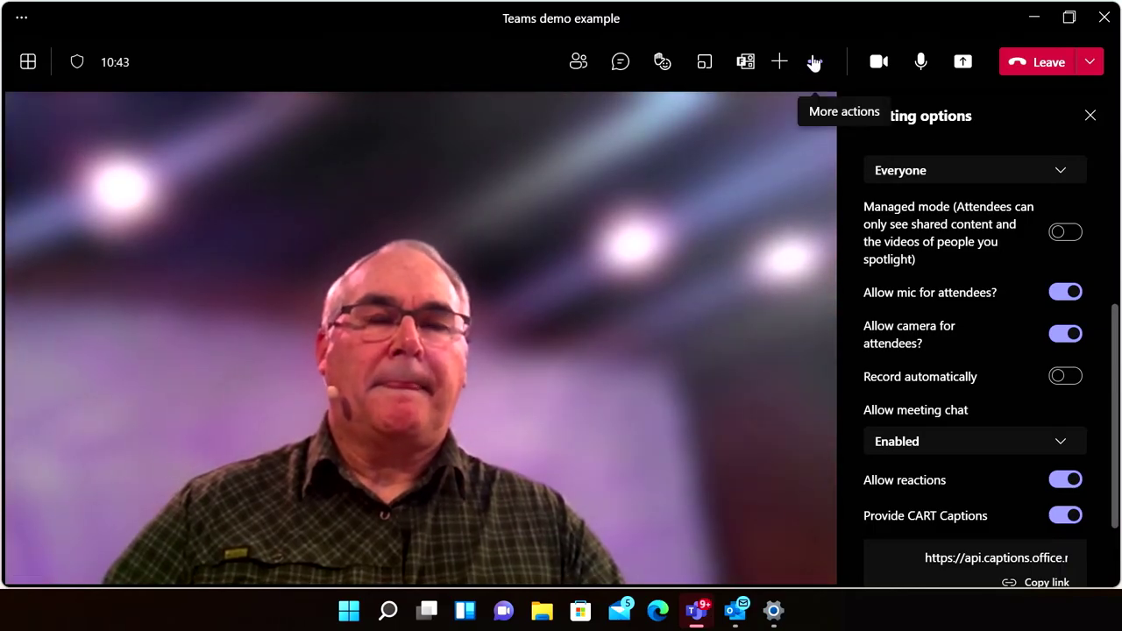
pyautogui.click(1090, 118)
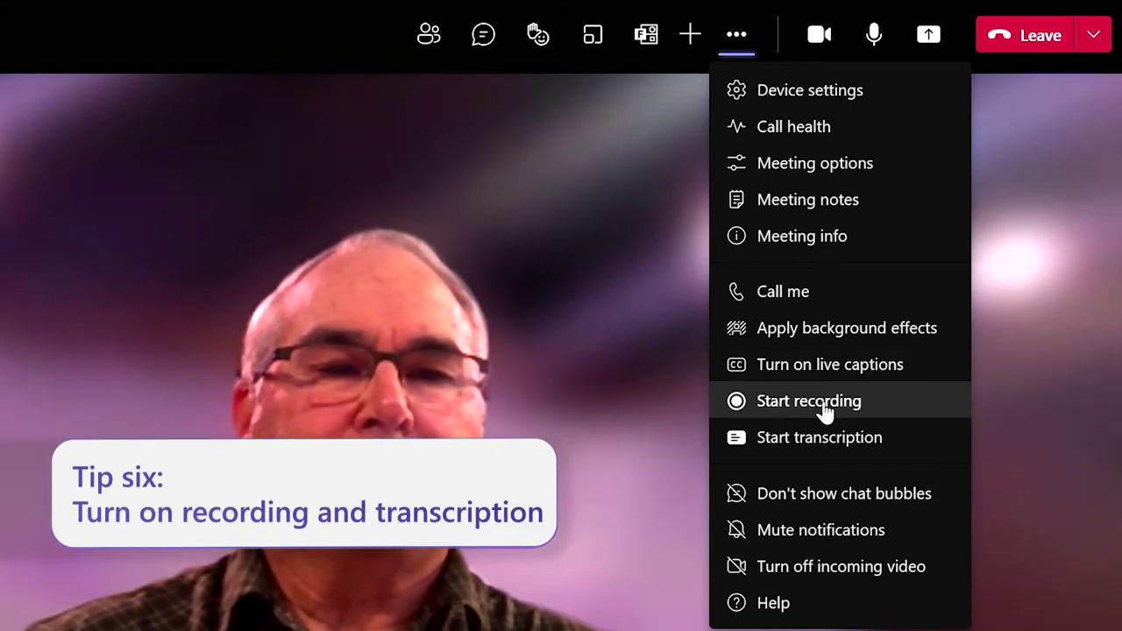
# Start recording the meeting together with its transcription.
pyautogui.click(824, 410)
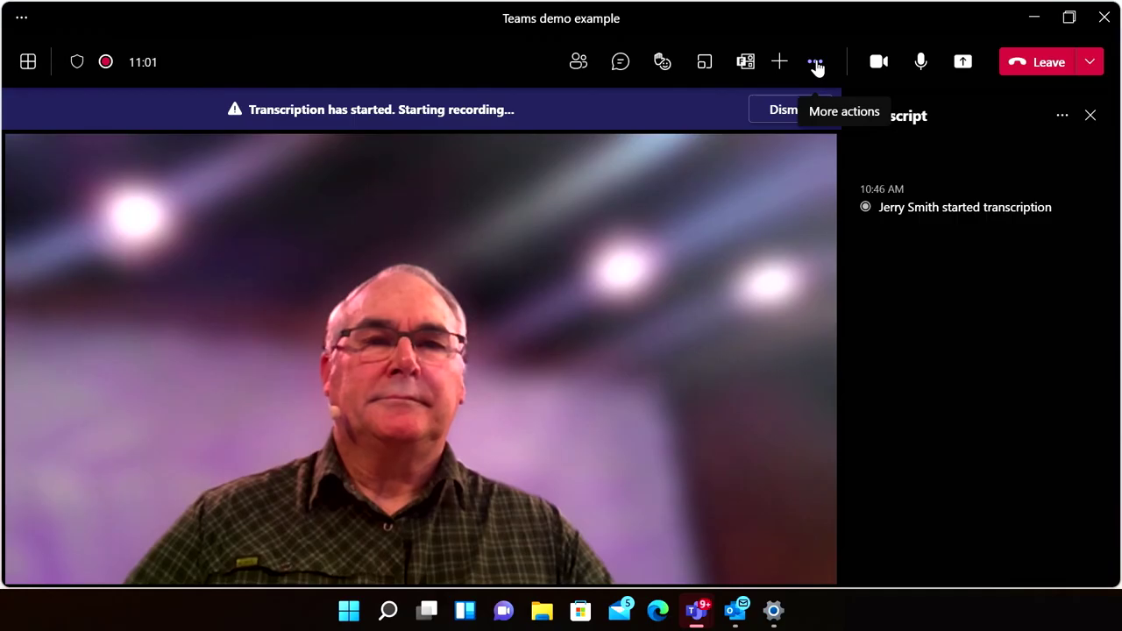
pyautogui.click(815, 63)
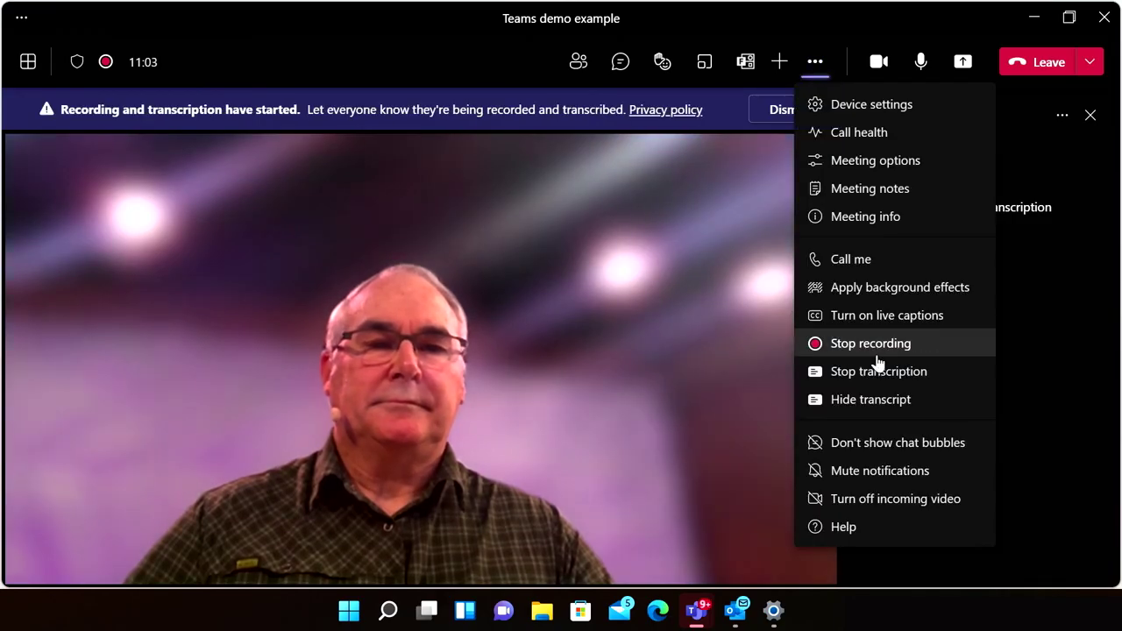
pyautogui.click(702, 328)
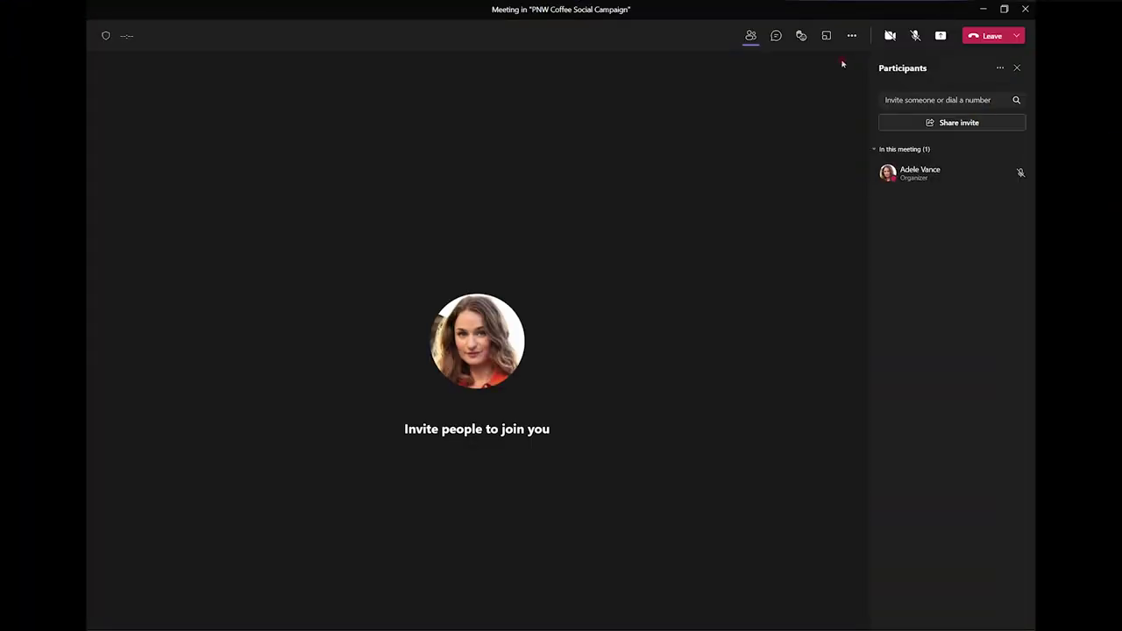
# Paste the copied robot image into a new message in the PNW Coffee Social Campaign meeting chat.
pyautogui.click(774, 35)
pyautogui.hotkey('ctrl', 'v')
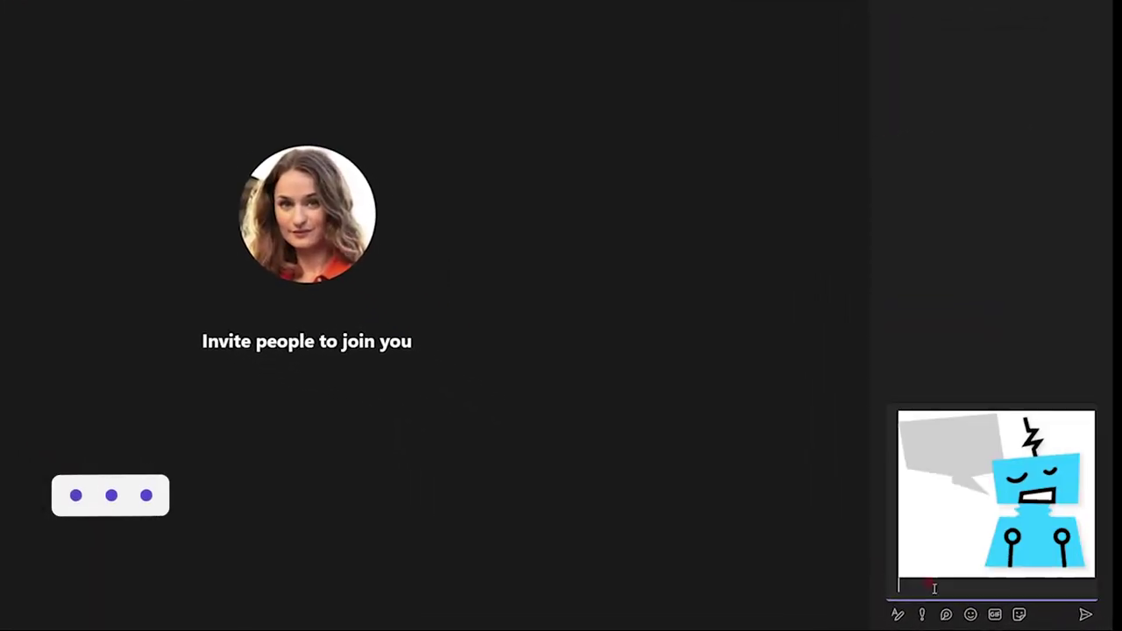
# Add the alt text "Blue robot with a gray chat bubble" to the pasted image and send the message.
pyautogui.rightClick(972, 472)
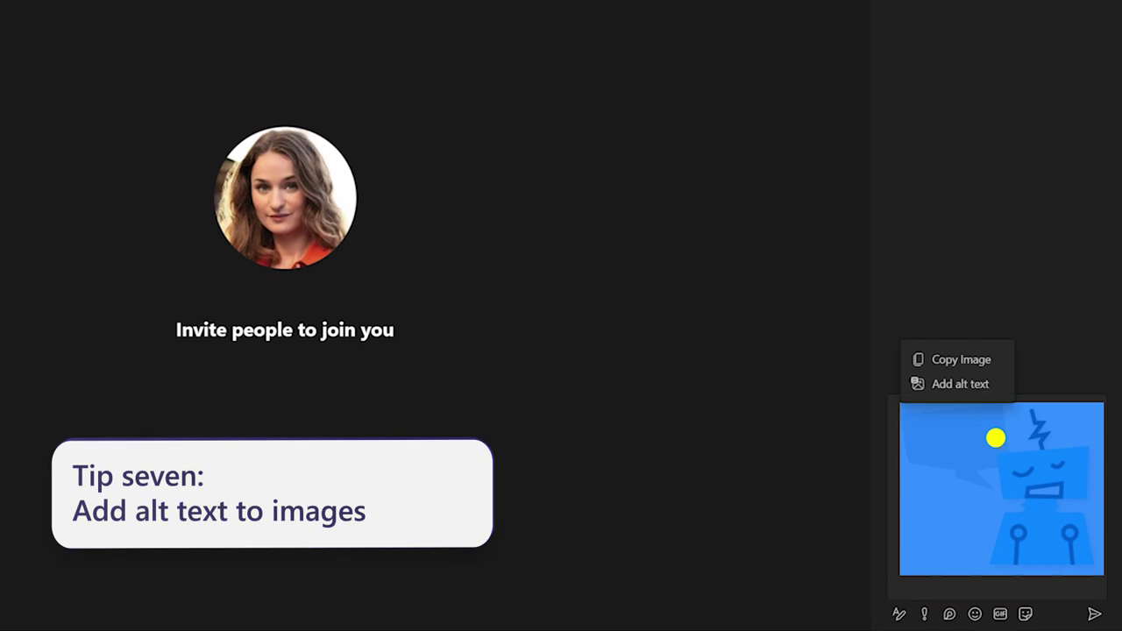
pyautogui.click(961, 386)
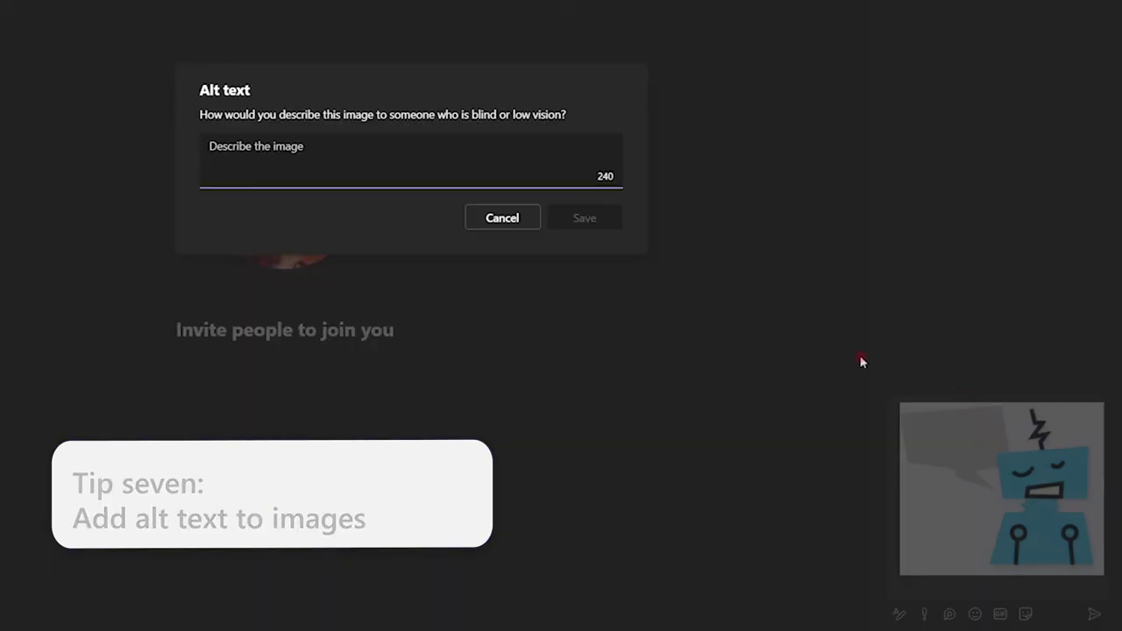
pyautogui.write('Blue robot with a gray chat bubble')
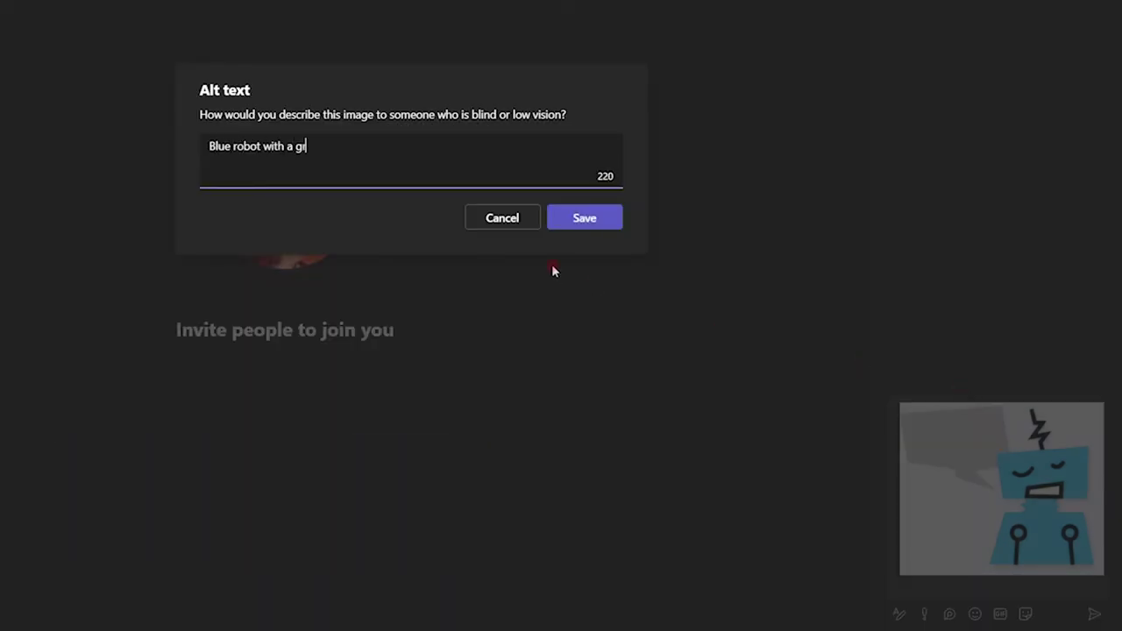
pyautogui.click(584, 219)
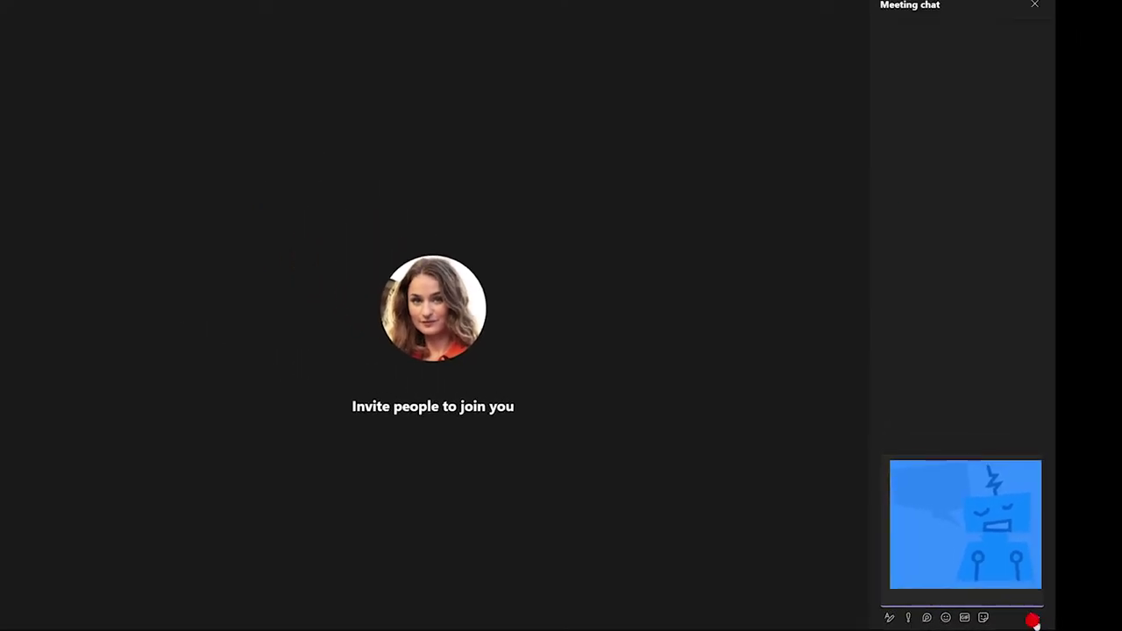
pyautogui.click(1094, 613)
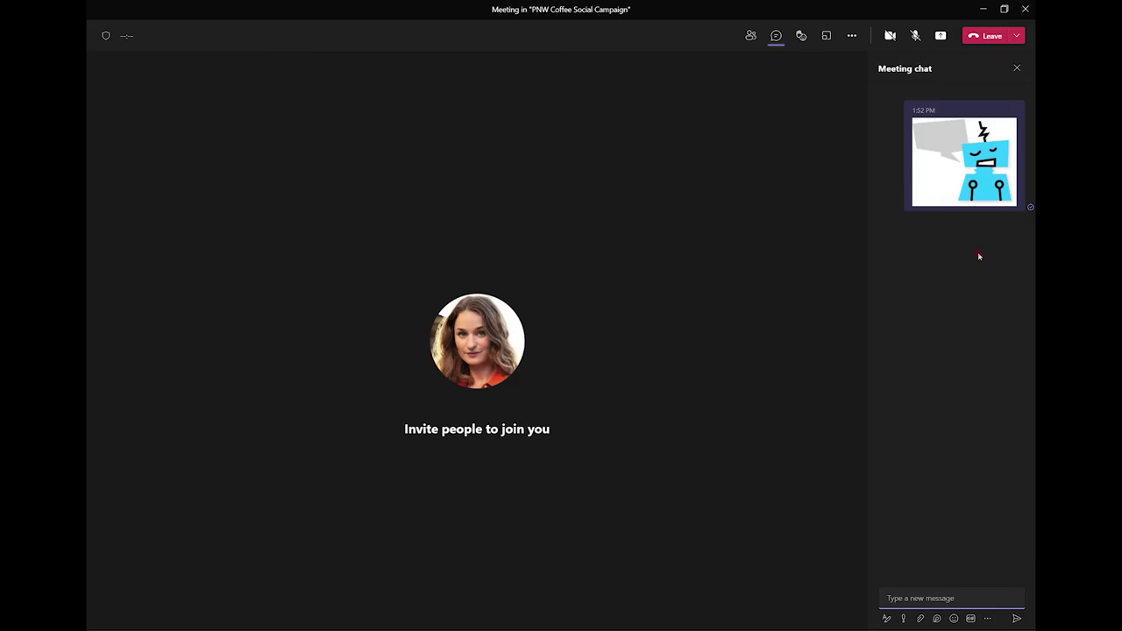